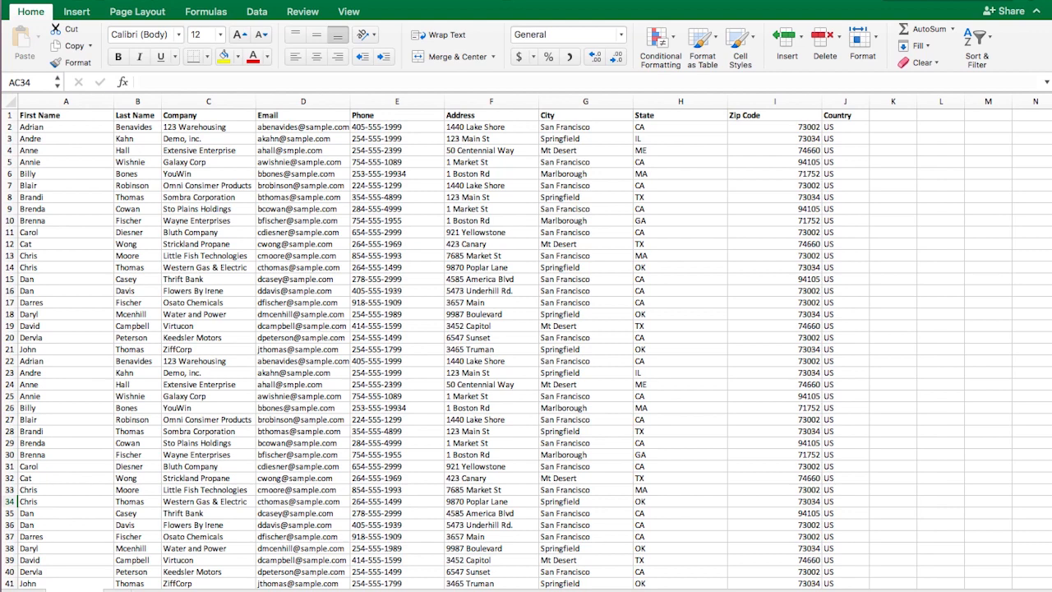
- Save the contacts spreadsheet in Excel and switch to the Salesforce Leads page
click(94, 0)
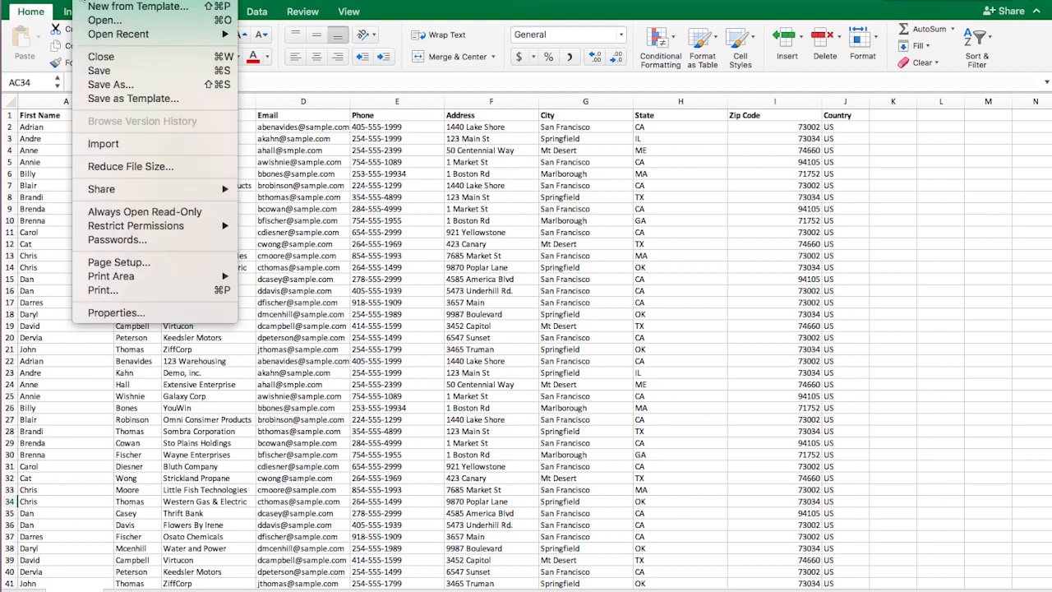
click(99, 70)
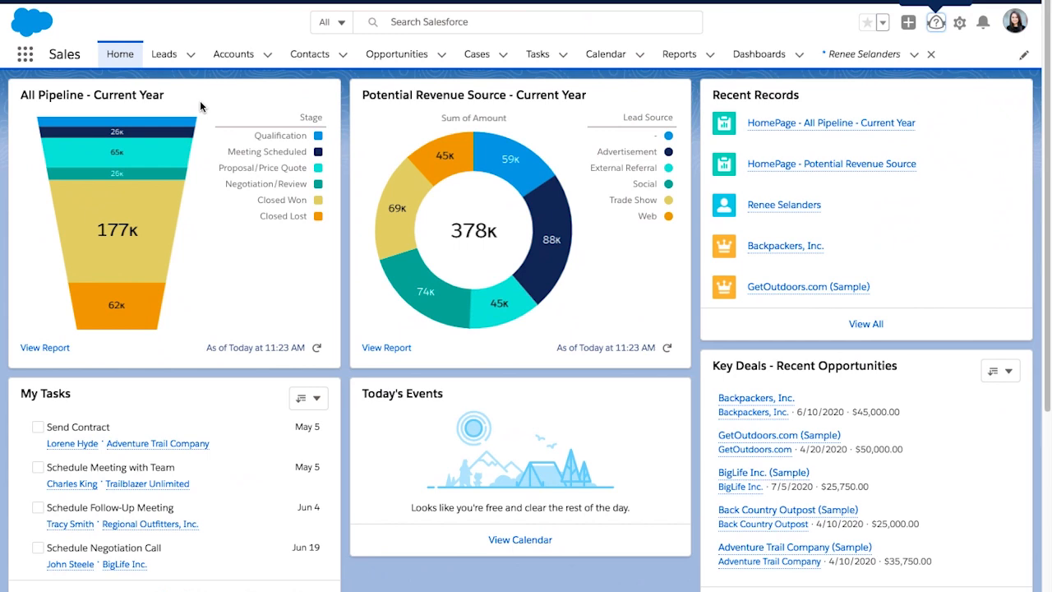
click(164, 56)
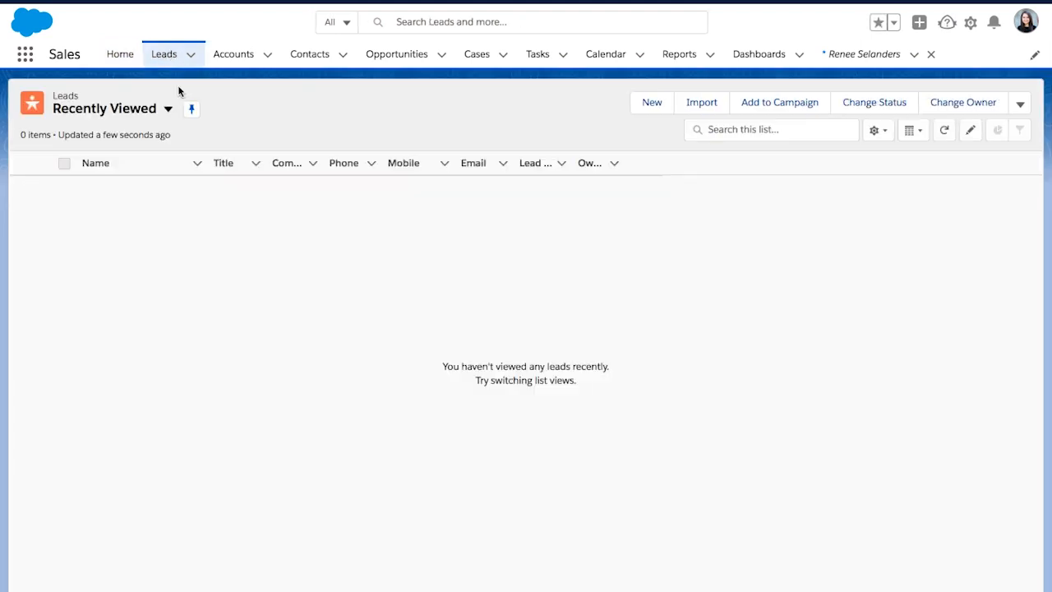
- Start a lead import for people at other companies using an existing .csv file
click(695, 109)
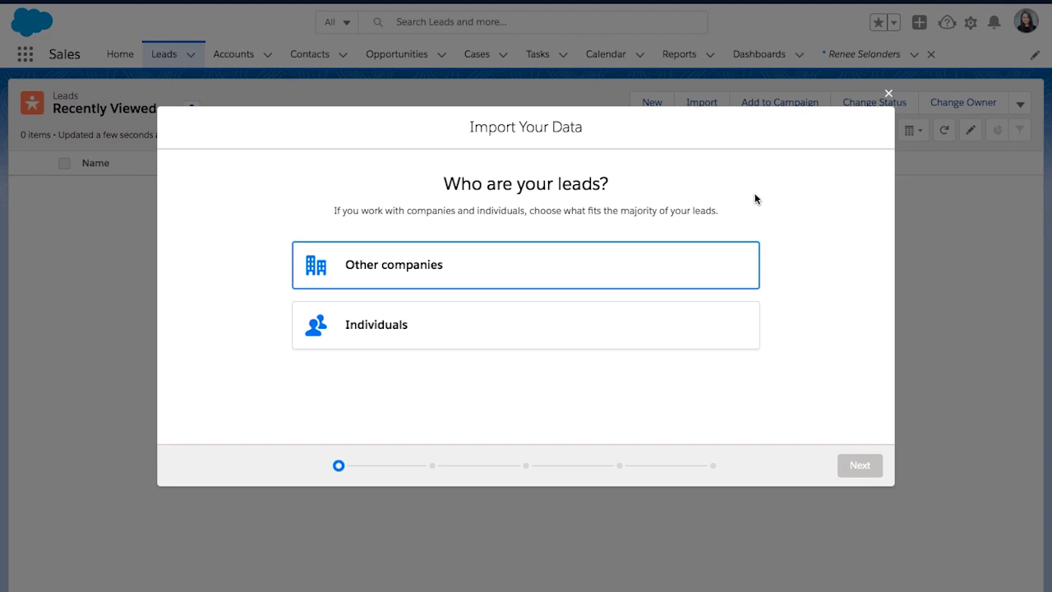
click(727, 269)
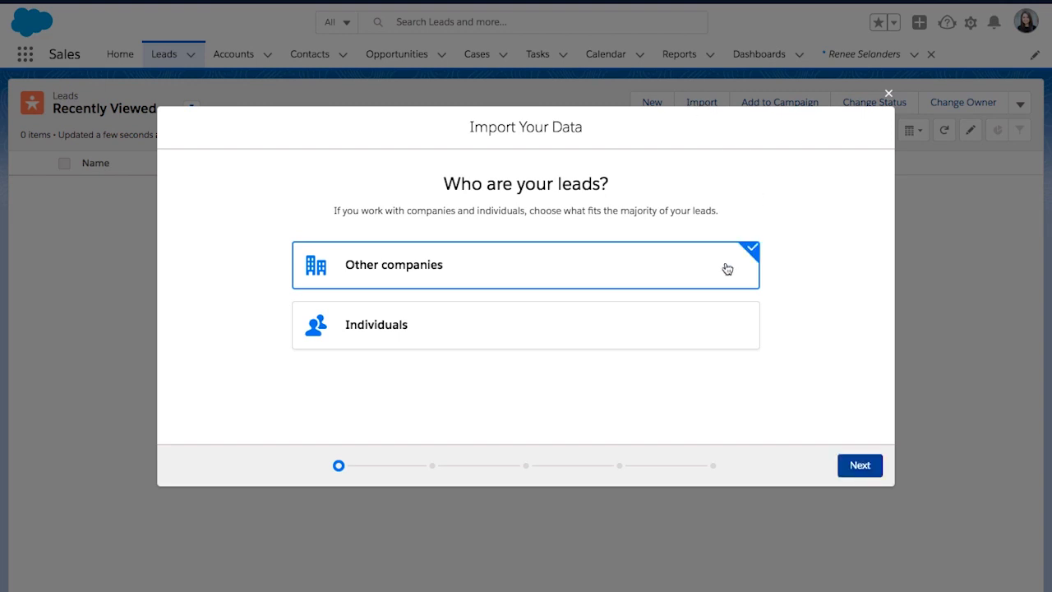
click(857, 466)
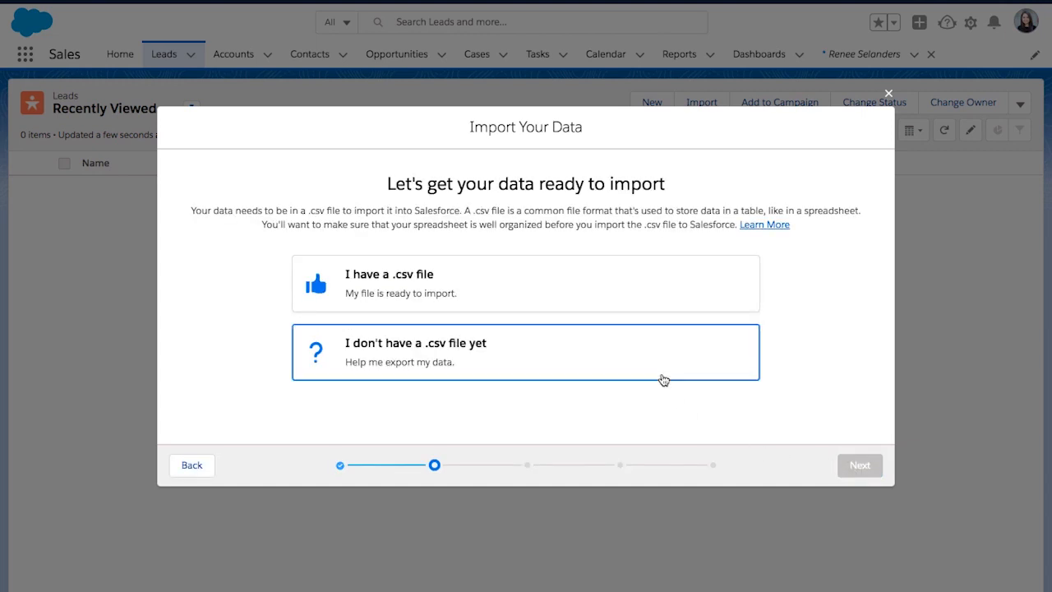
click(580, 297)
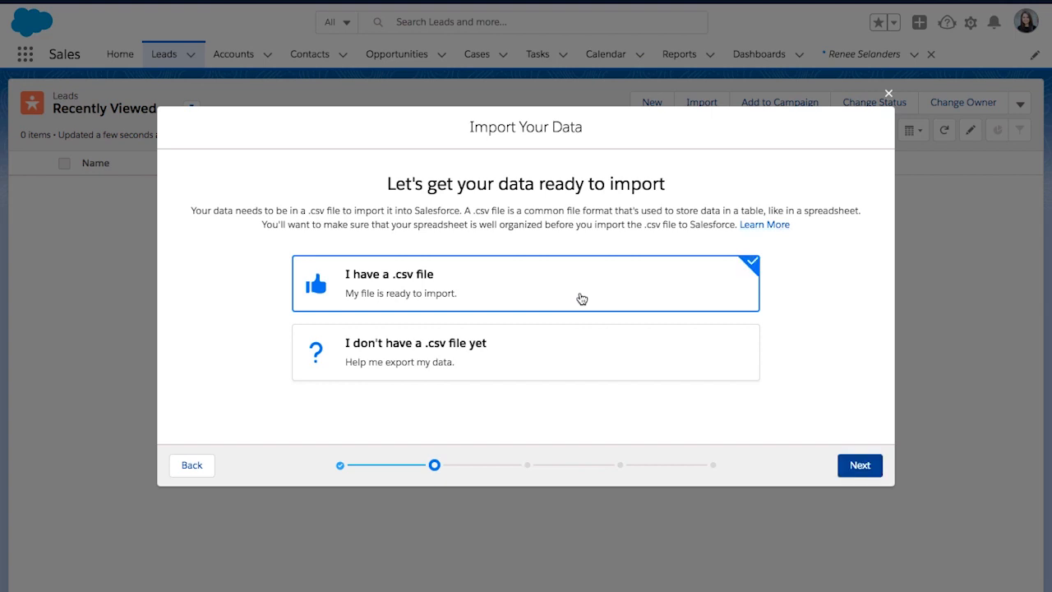
click(857, 466)
- Upload Contacts.csv and advance to field matching for the 20 new leads
click(480, 361)
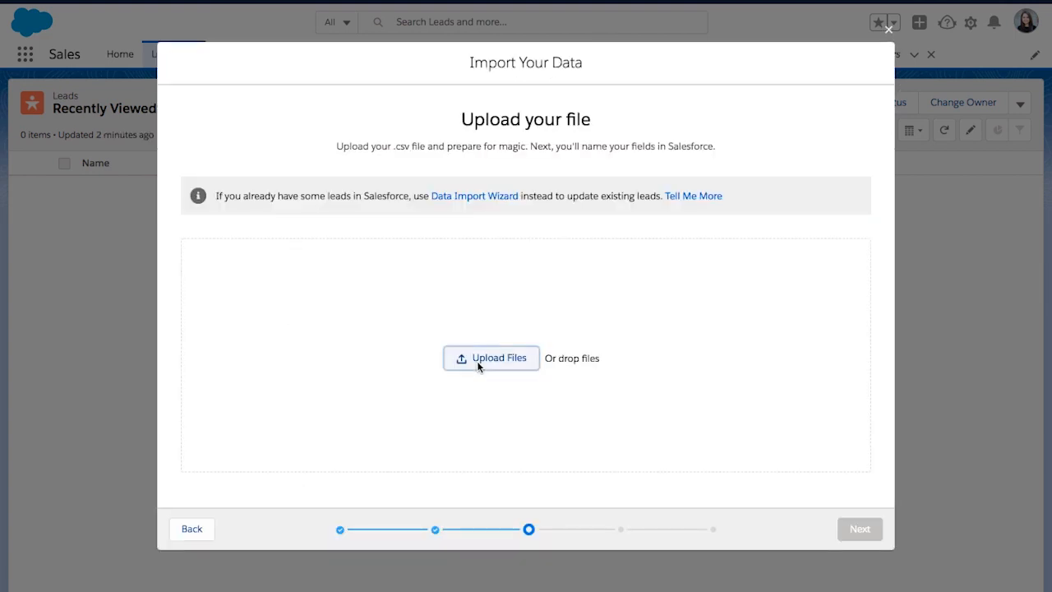
click(395, 18)
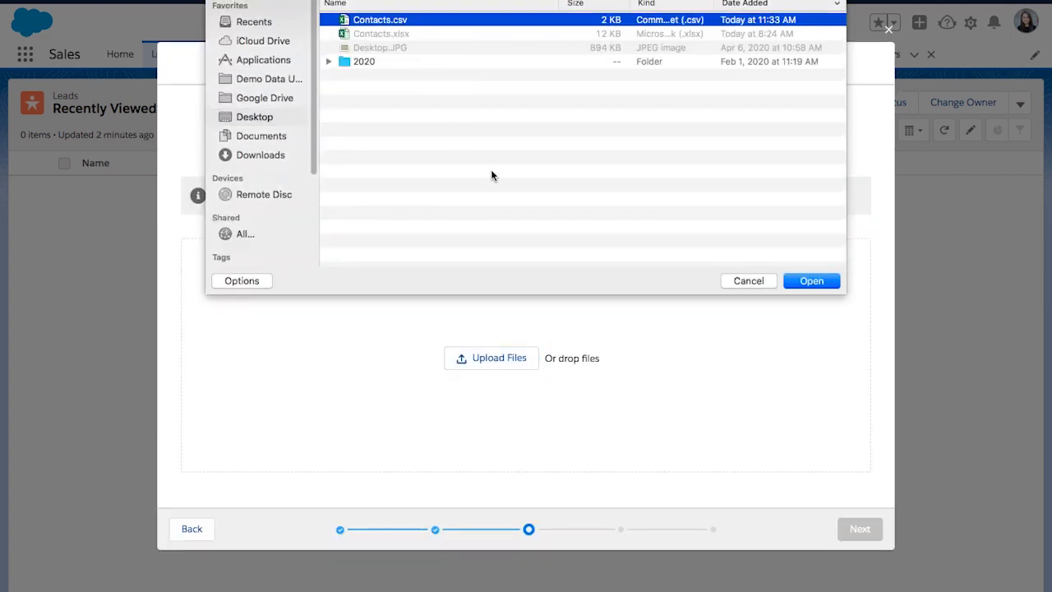
click(811, 281)
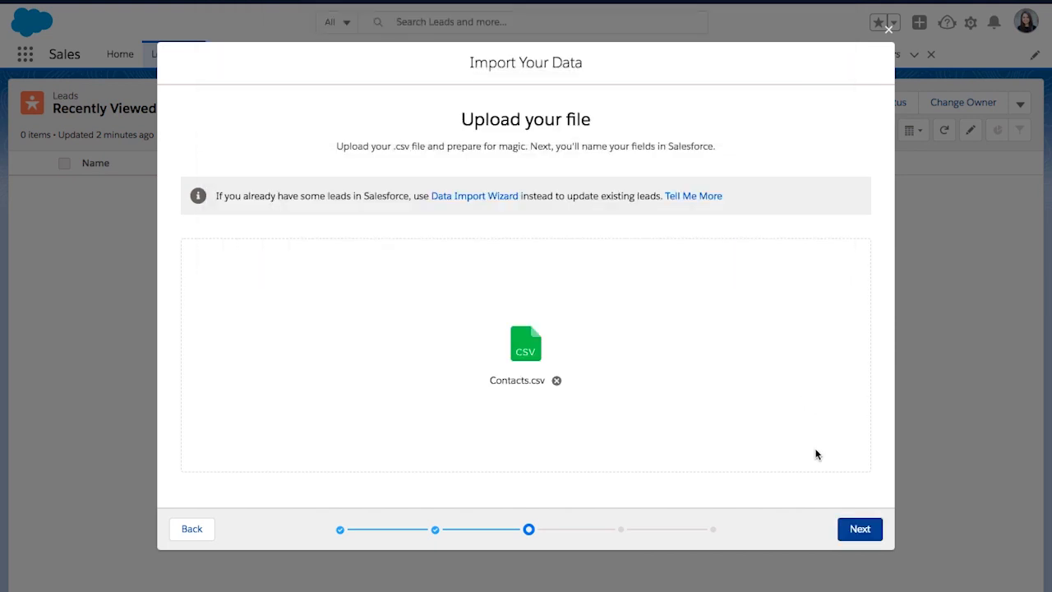
click(859, 529)
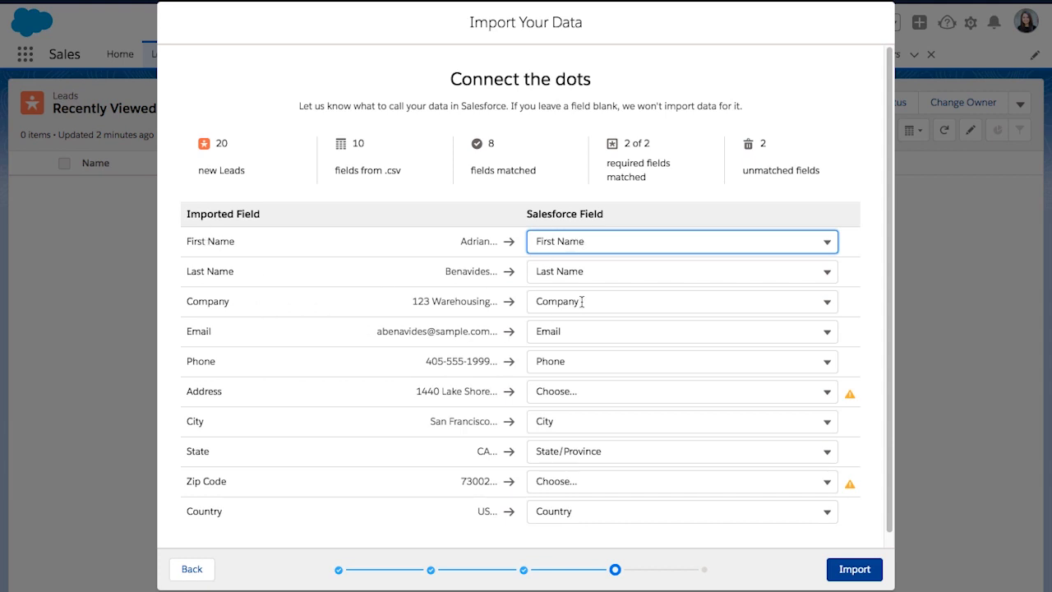
- Map Address to Street and Zip Code to Zip/Postal Code, then import the 20 leads
click(826, 392)
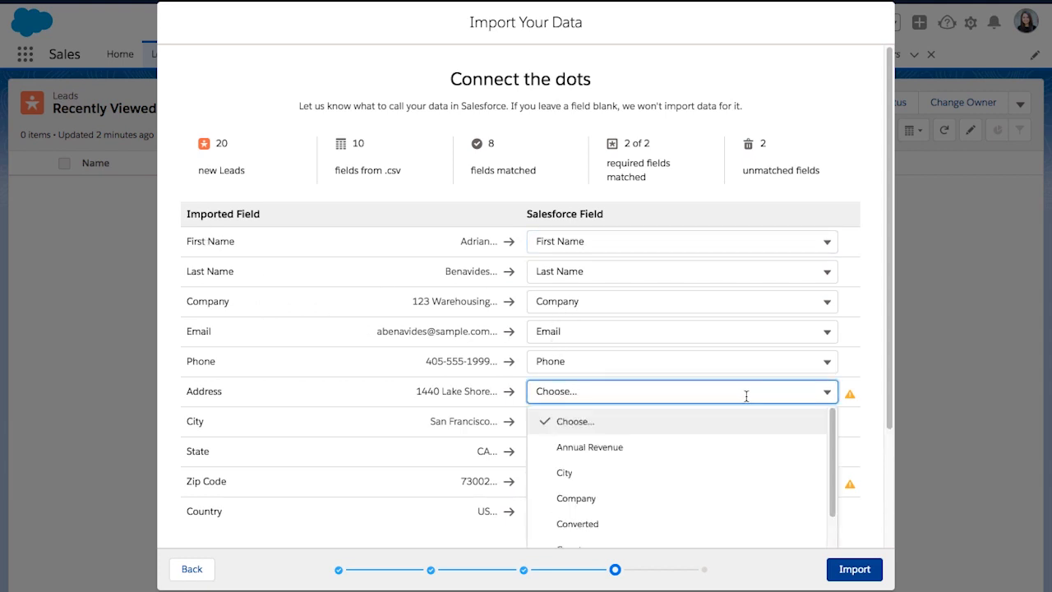
scroll(701, 489, down, 1)
scroll(701, 489, down, 2)
scroll(701, 489, down, 1)
scroll(701, 489, down, 2)
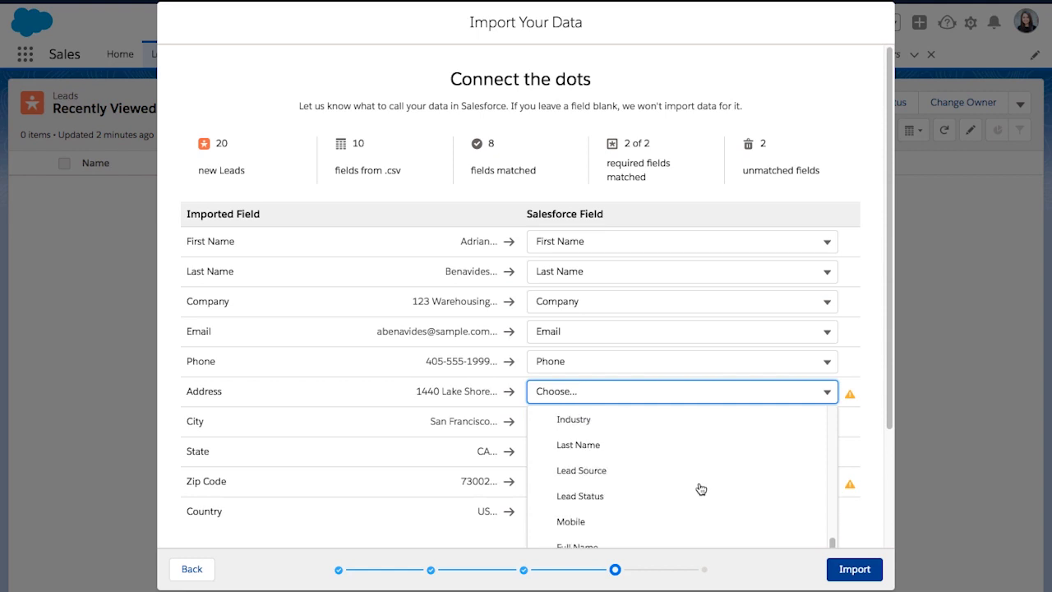
scroll(701, 489, down, 2)
scroll(698, 488, down, 1)
scroll(795, 485, down, 1)
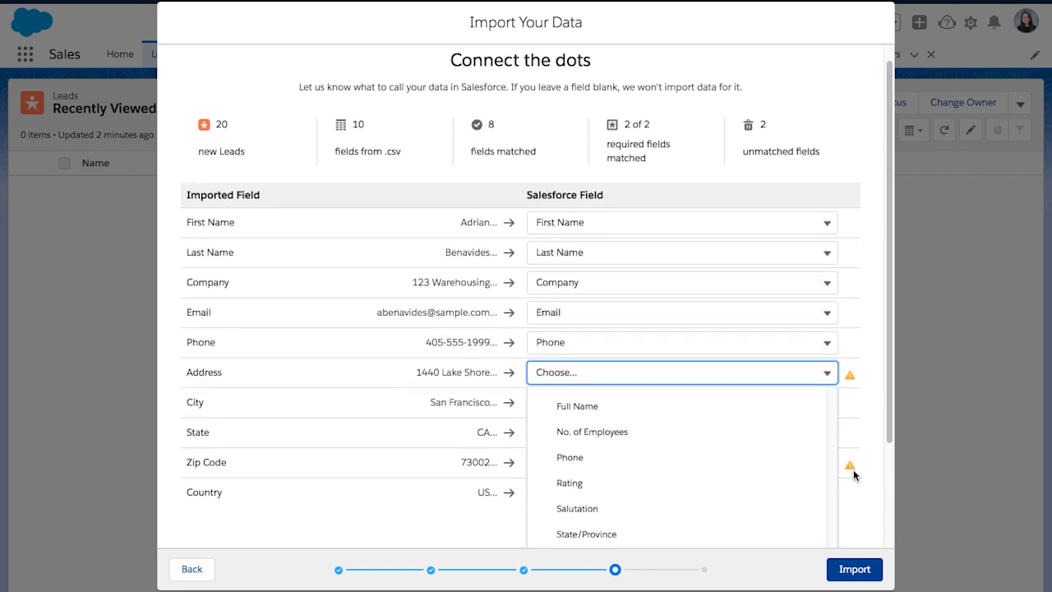
scroll(852, 469, down, 1)
click(643, 510)
click(826, 467)
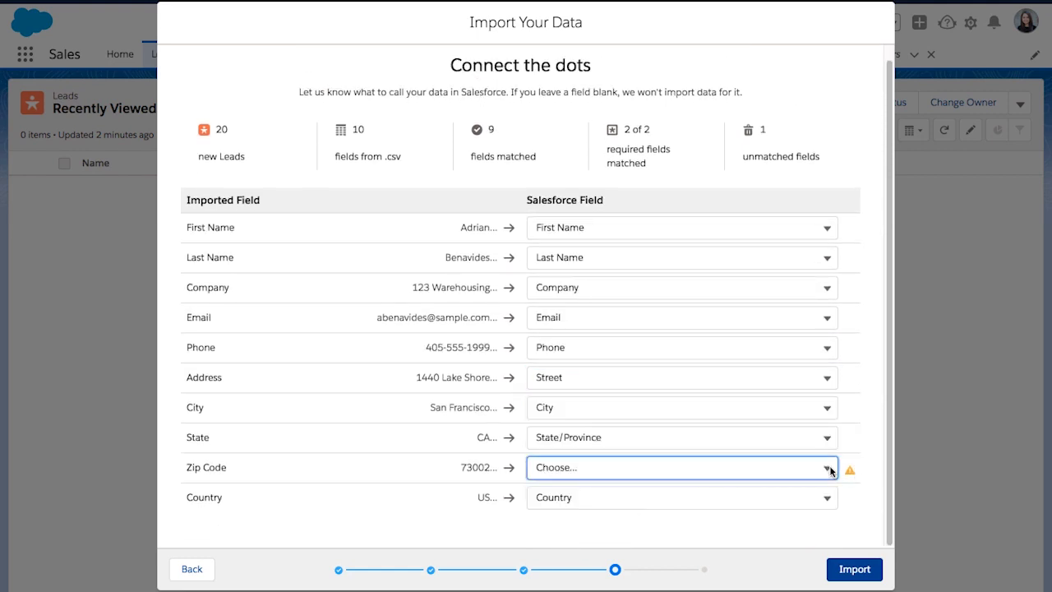
scroll(753, 474, down, 5)
scroll(753, 475, down, 2)
scroll(857, 469, down, 1)
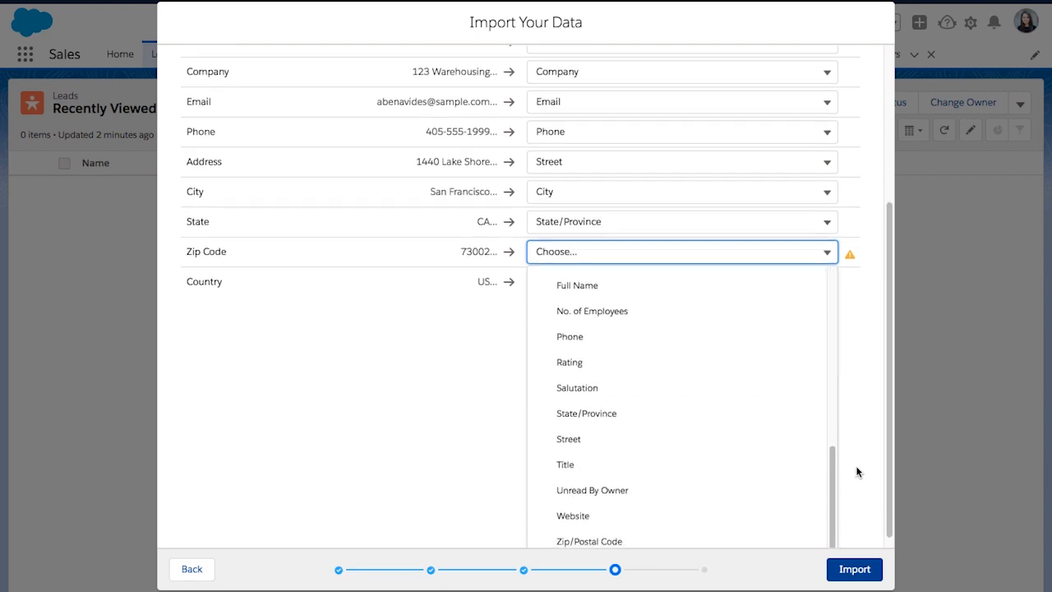
click(612, 535)
click(852, 567)
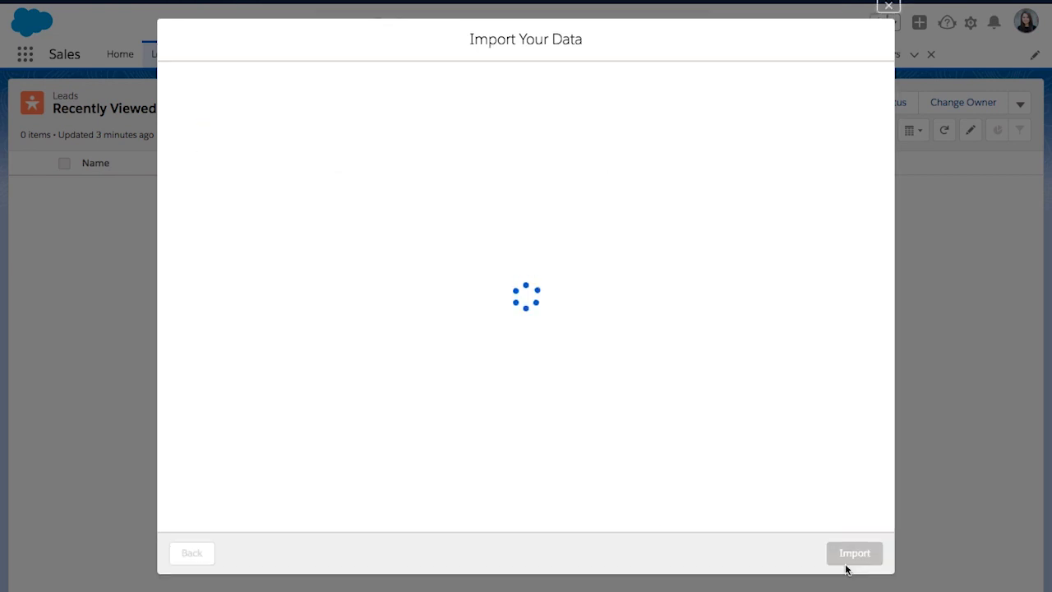
- Finish the wizard and show the My Unread Leads view with the 20 imported leads
click(849, 532)
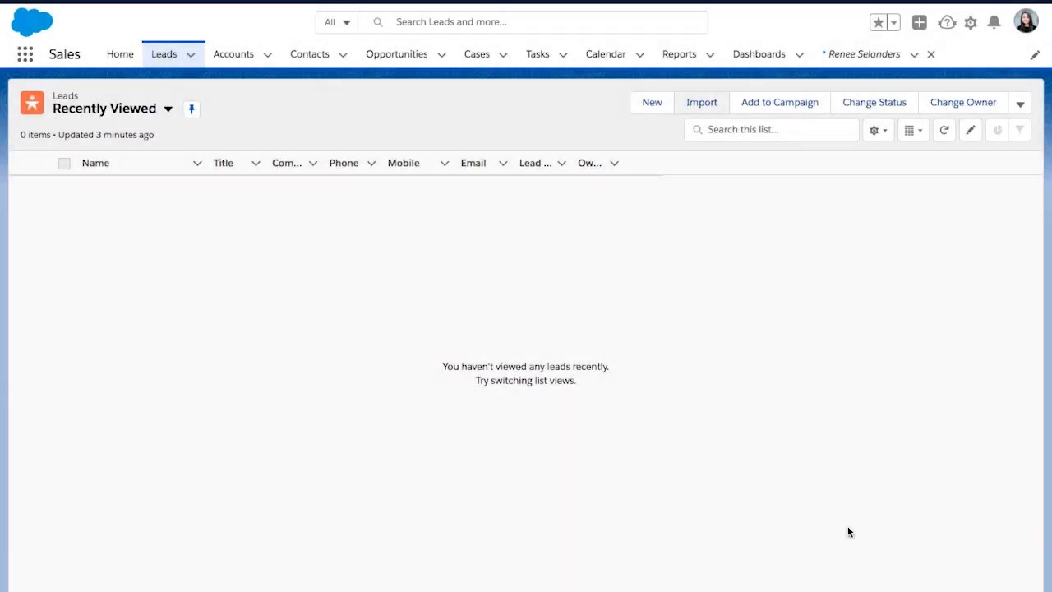
click(168, 109)
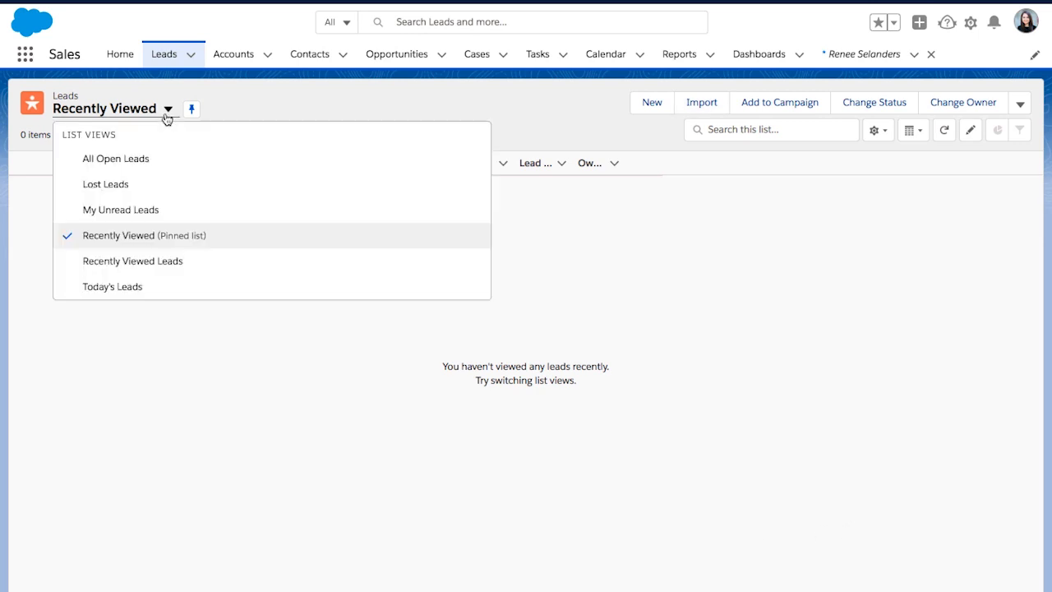
click(115, 207)
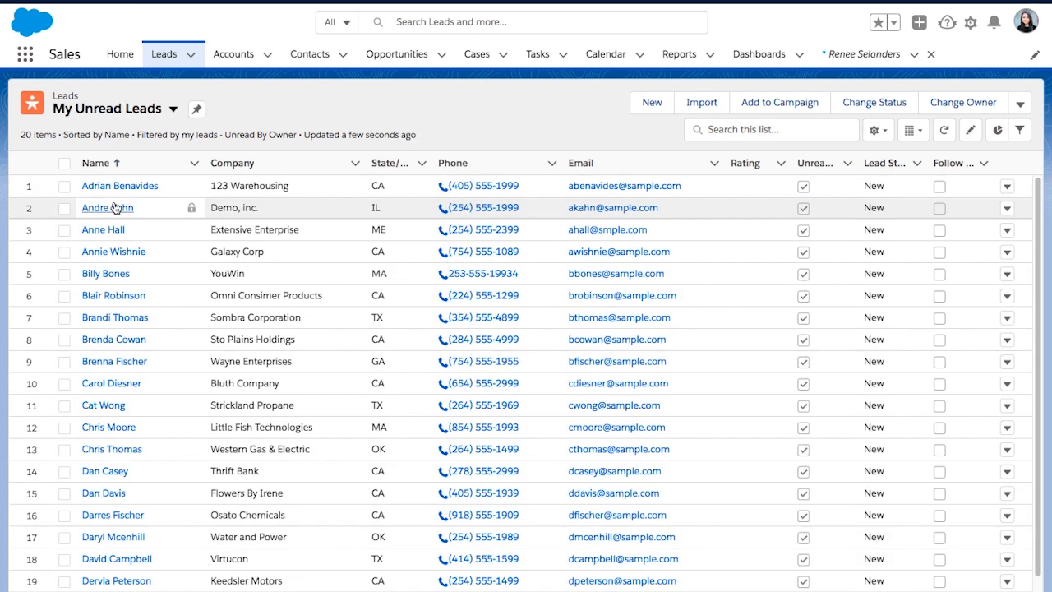